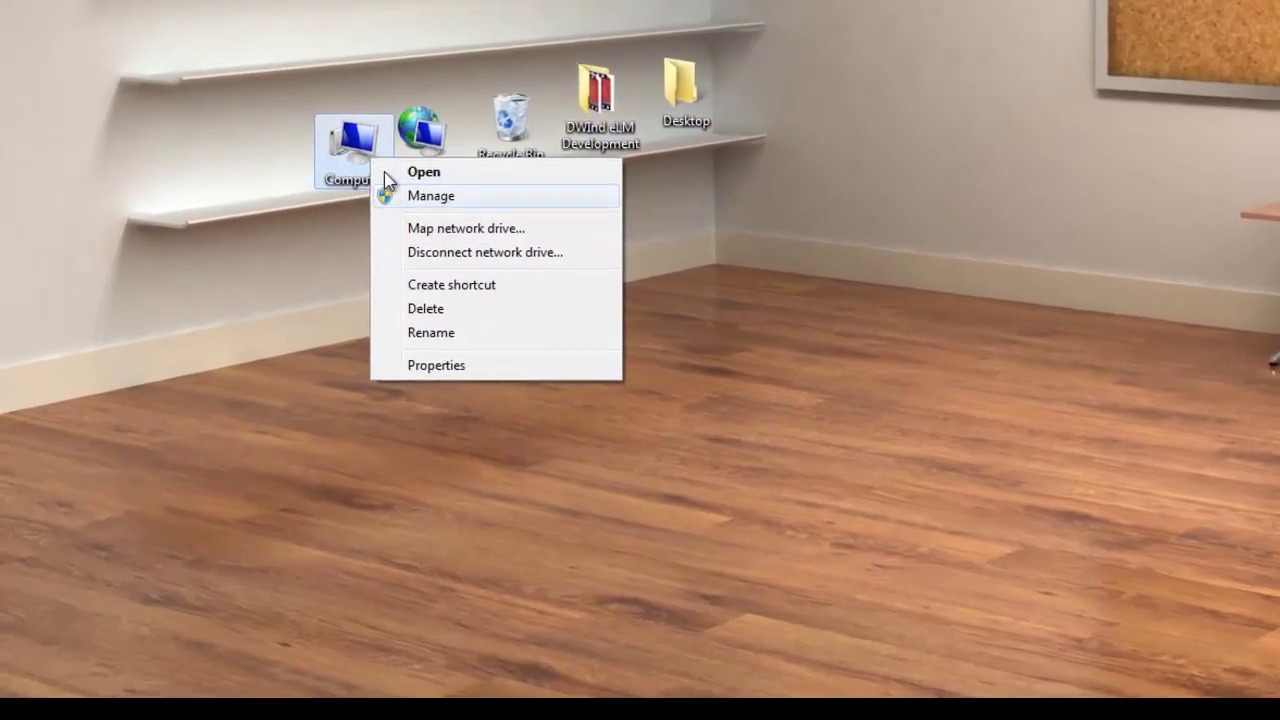
Open Computer Management's Device Manager and select the COSMOS Series Inverter under Other devices.
{"action": "left_click", "coordinate": [420, 193]}
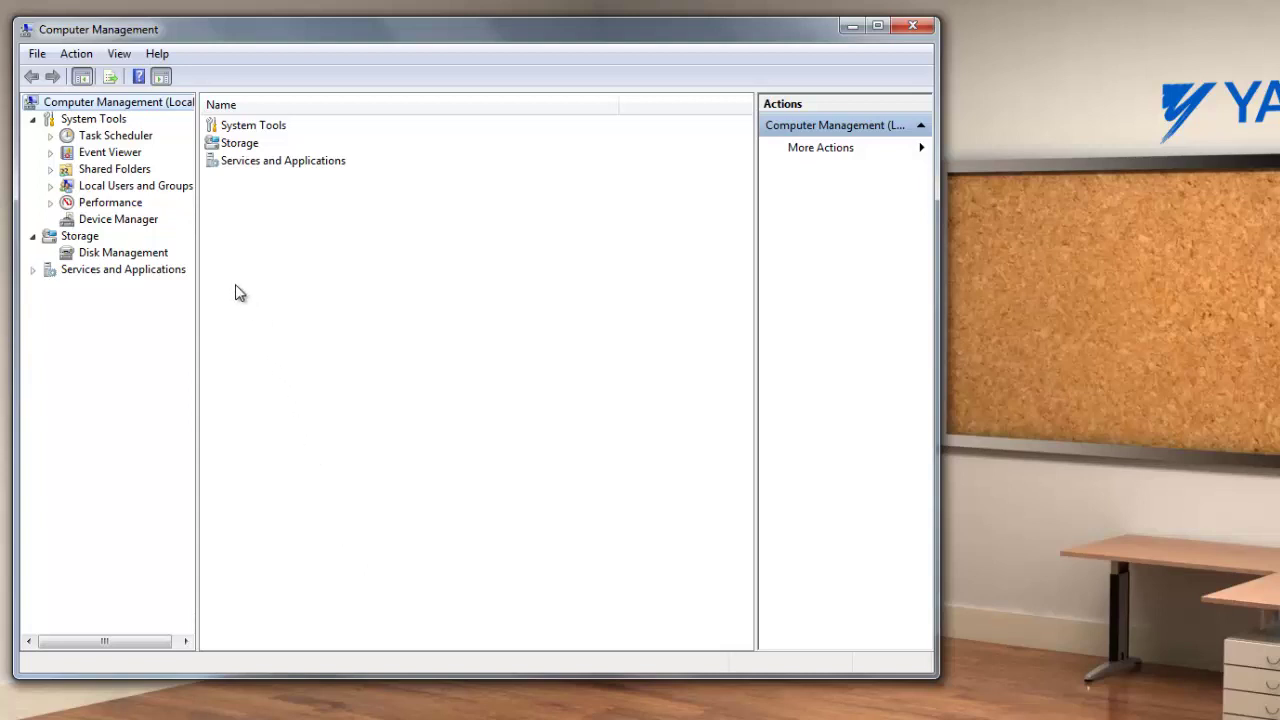
{"action": "left_click", "coordinate": [128, 222]}
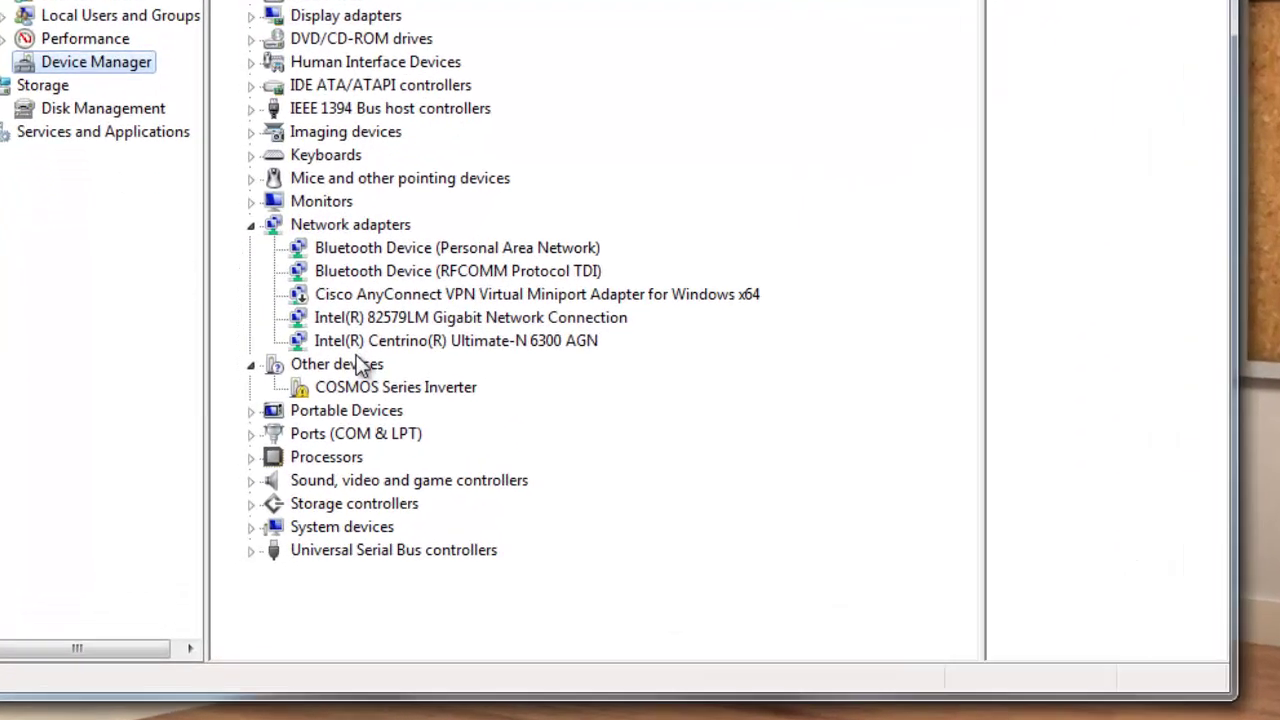
{"action": "left_click", "coordinate": [380, 391]}
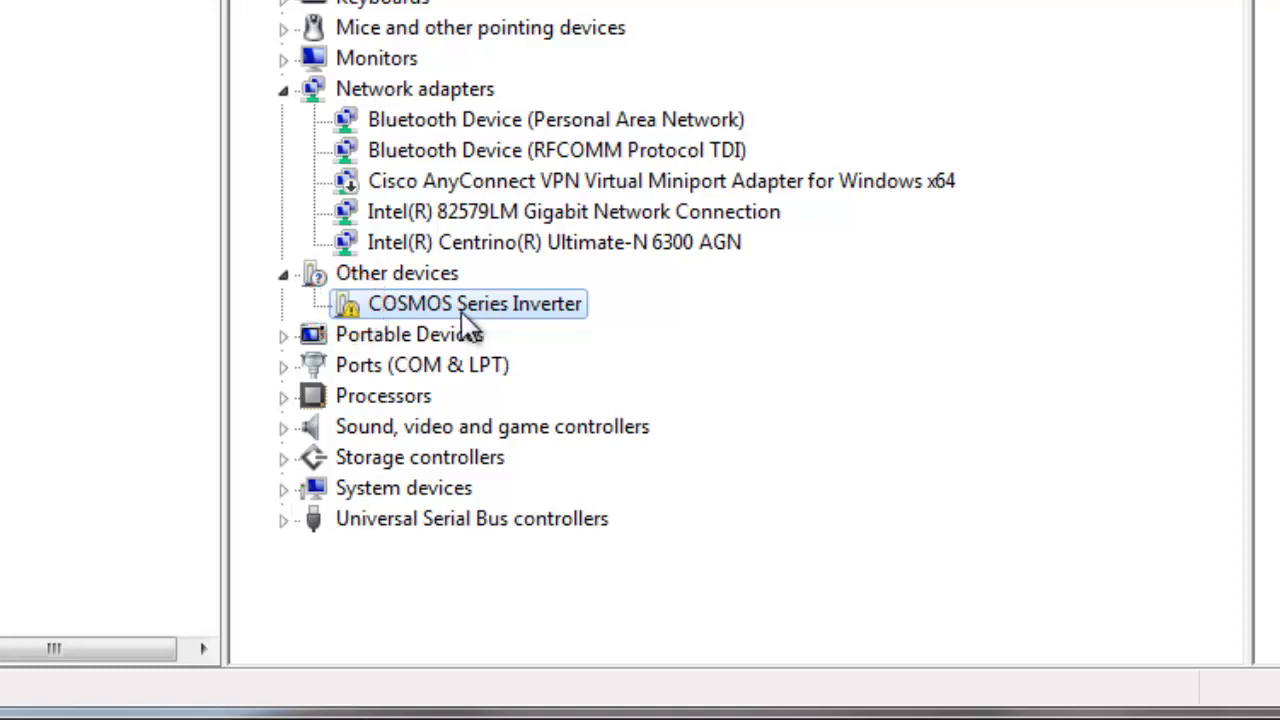
Start updating the driver software for the COSMOS Series Inverter.
{"action": "right_click", "coordinate": [462, 312]}
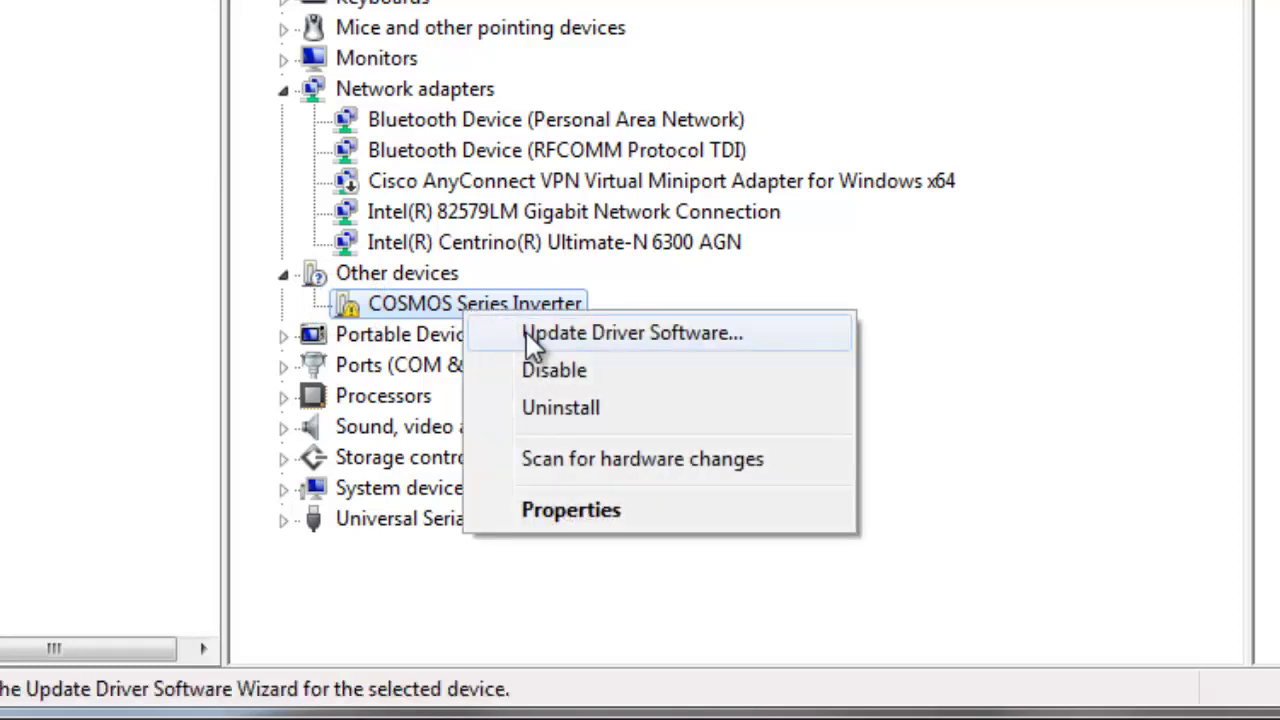
{"action": "left_click", "coordinate": [526, 332]}
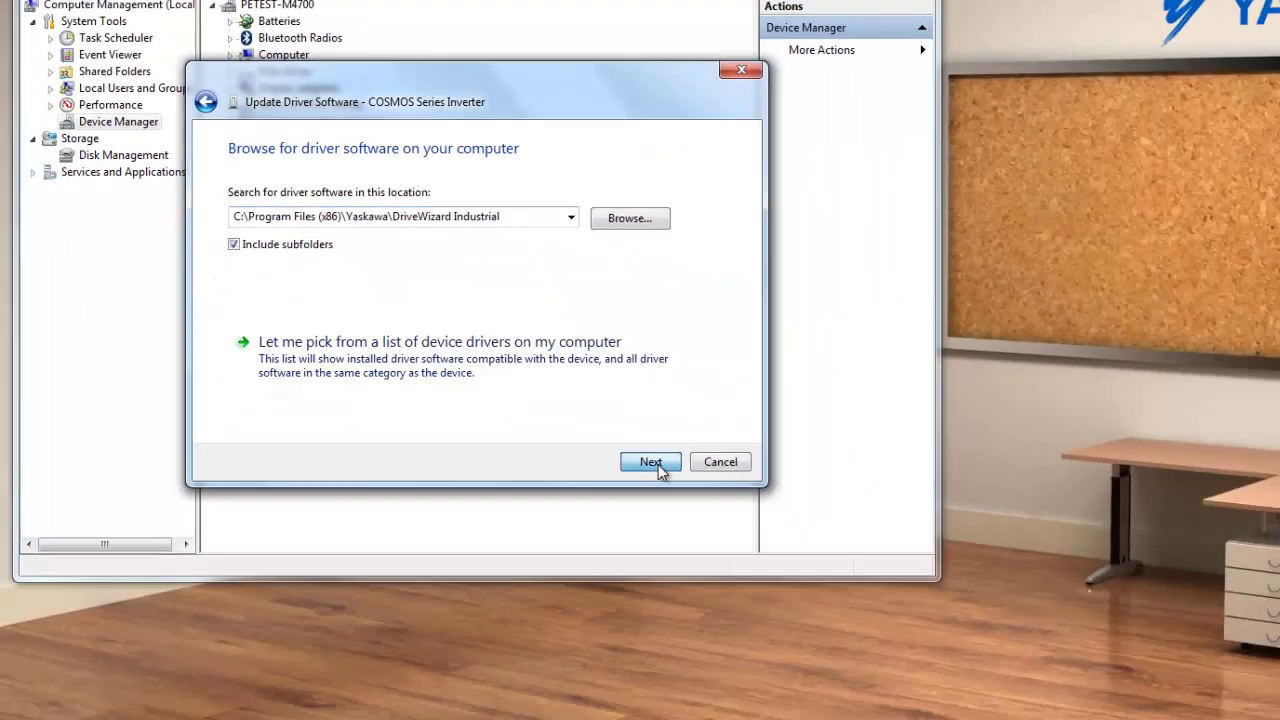
Install the Yaskawa driver from the DriveWizard Industrial folder, approving the Windows Security prompt.
{"action": "left_click", "coordinate": [974, 715]}
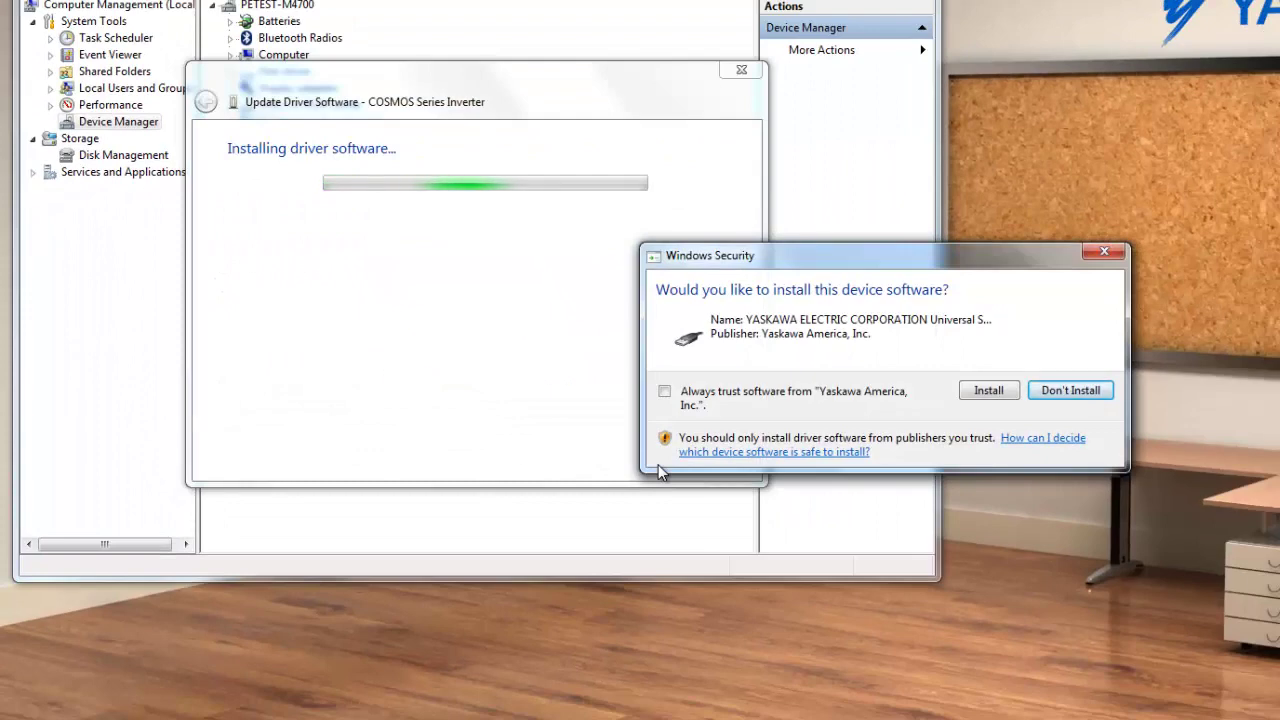
{"action": "left_click", "coordinate": [987, 391]}
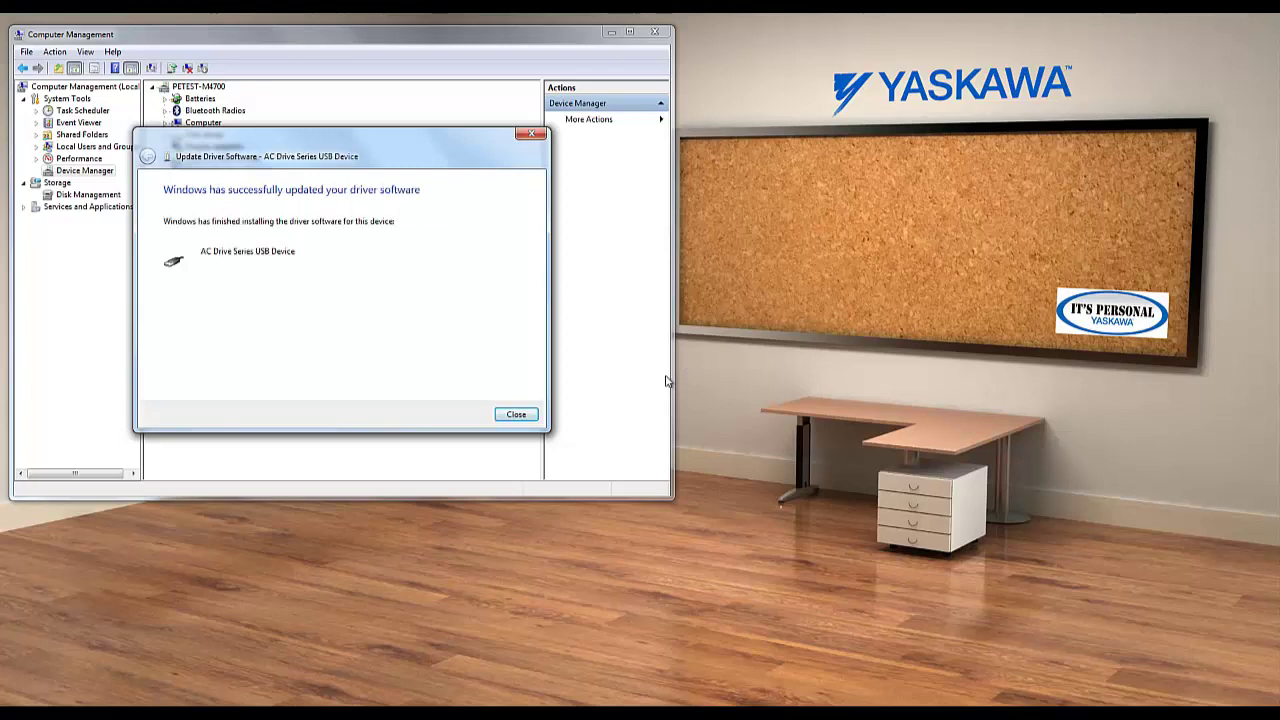
{"action": "left_click", "coordinate": [528, 410]}
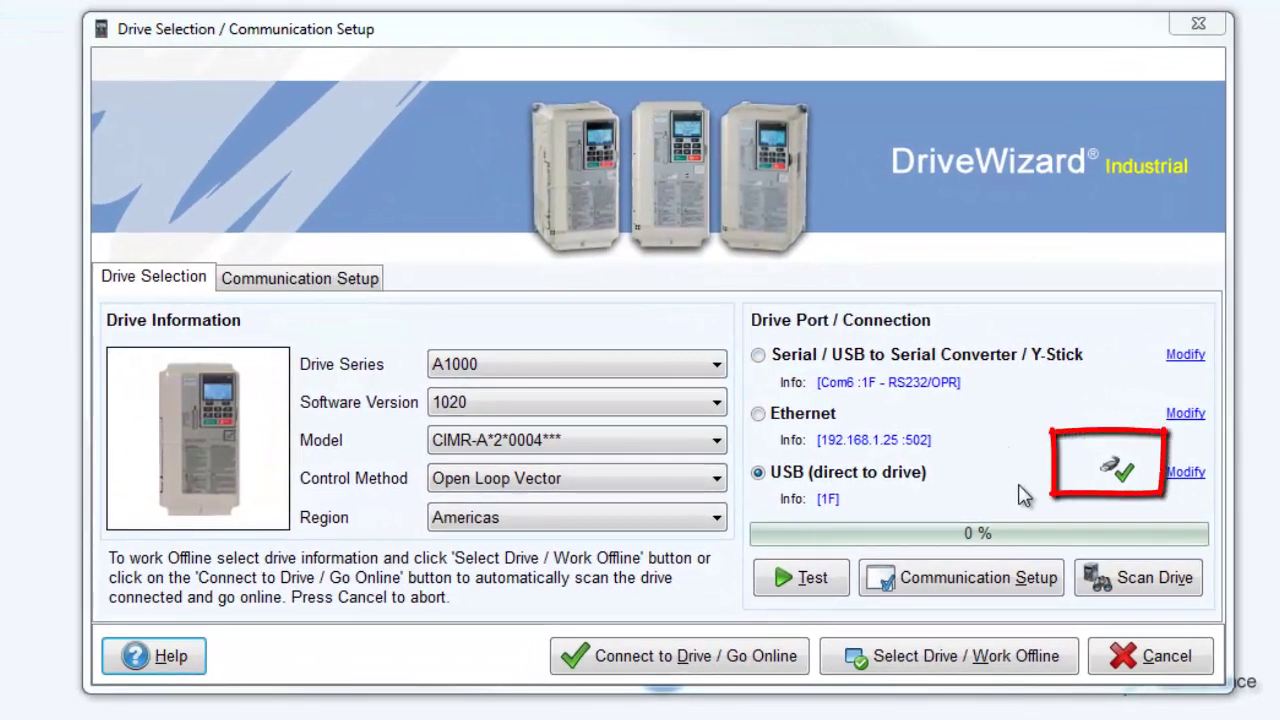
Test the USB link, then choose drive series F7 (US) and scan the drive.
{"action": "left_click", "coordinate": [818, 585]}
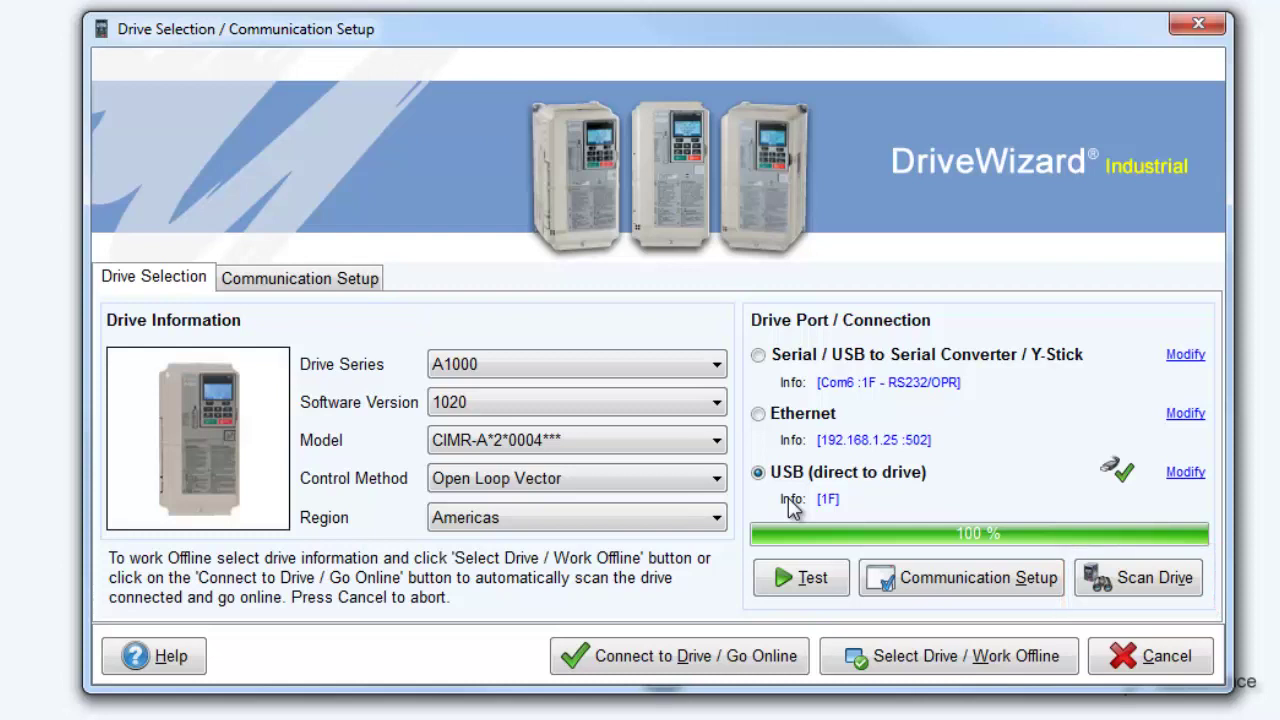
{"action": "left_click", "coordinate": [716, 364]}
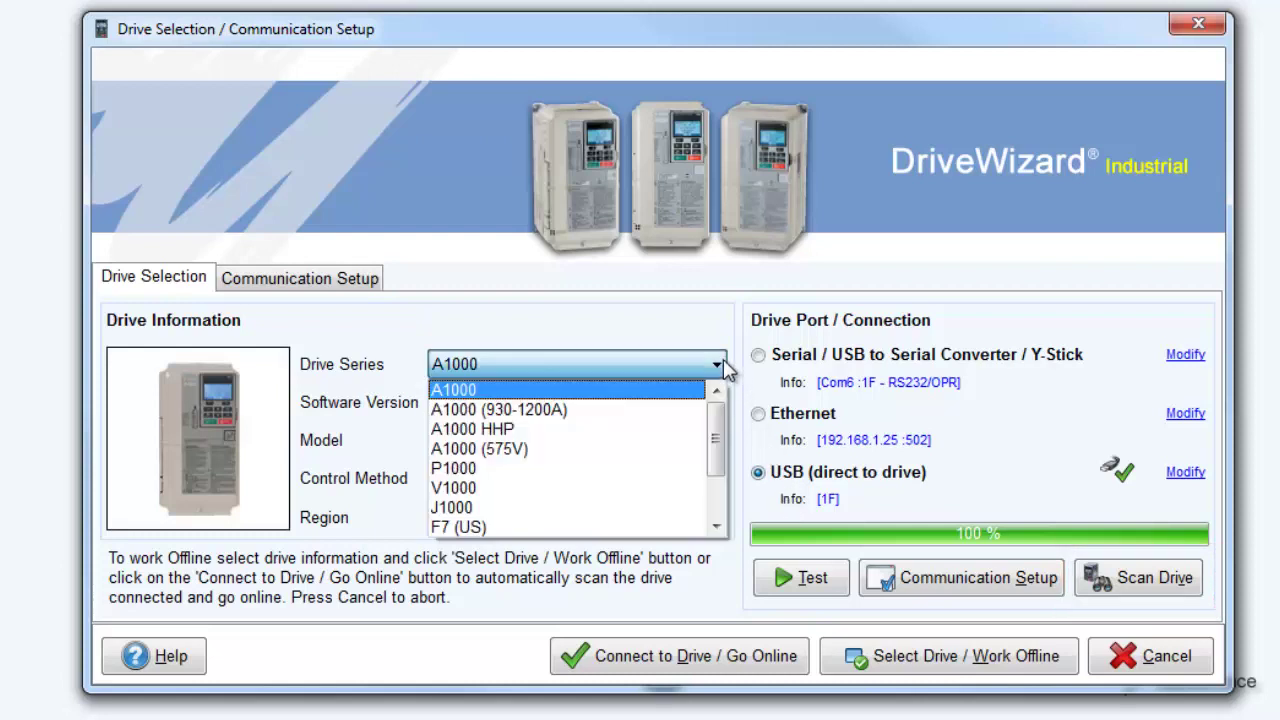
{"action": "left_click", "coordinate": [587, 527]}
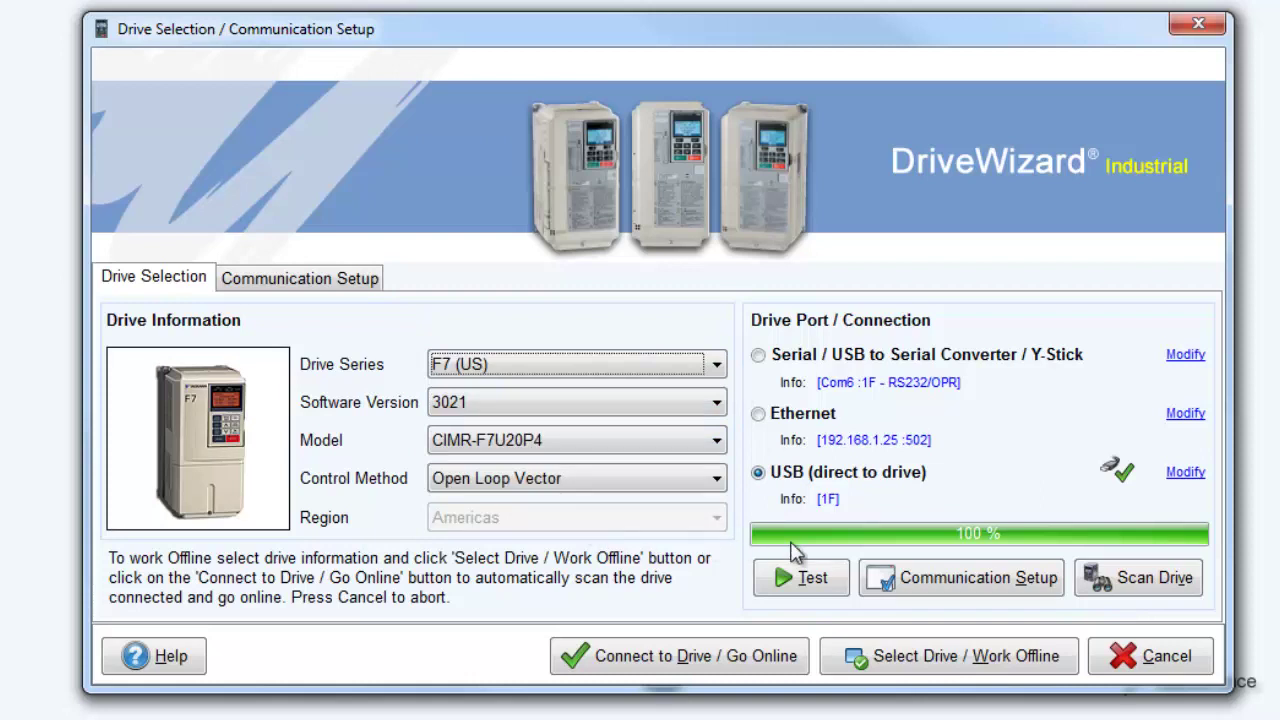
{"action": "left_click", "coordinate": [1137, 584]}
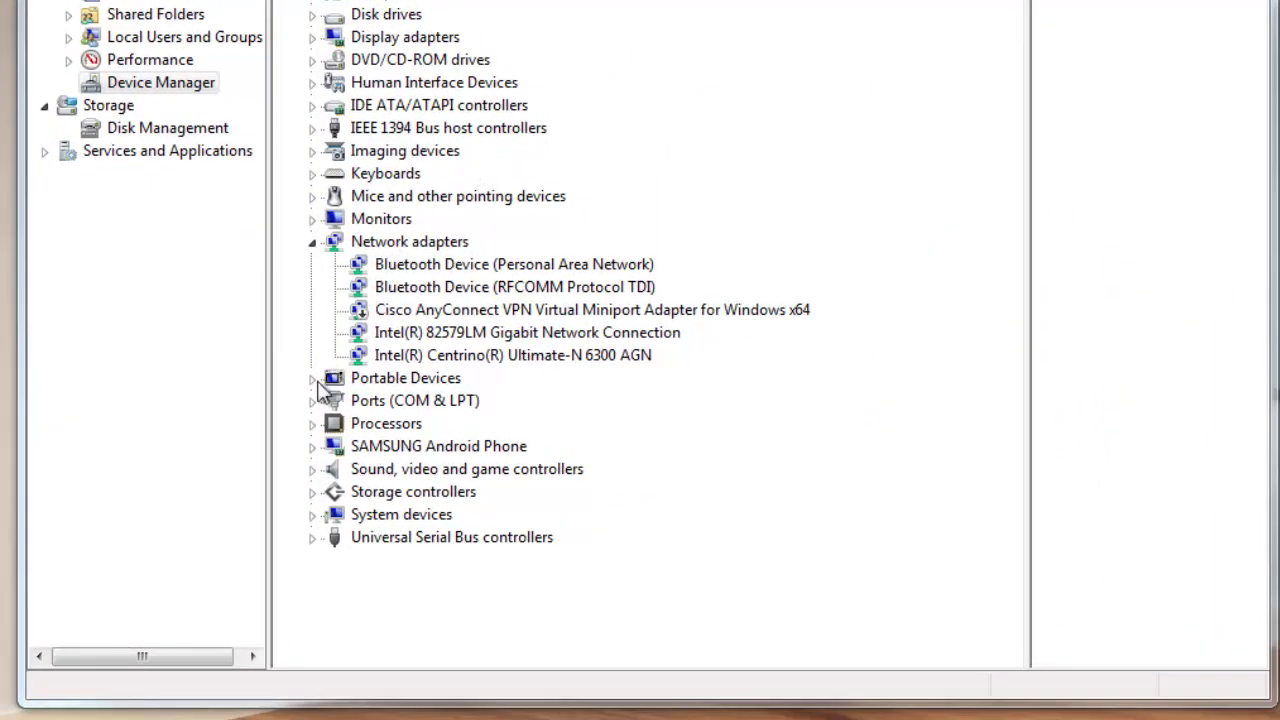
Expand Ports (COM & LPT) and select the Prolific USB-to-Serial adapter on COM3.
{"action": "left_click", "coordinate": [311, 401]}
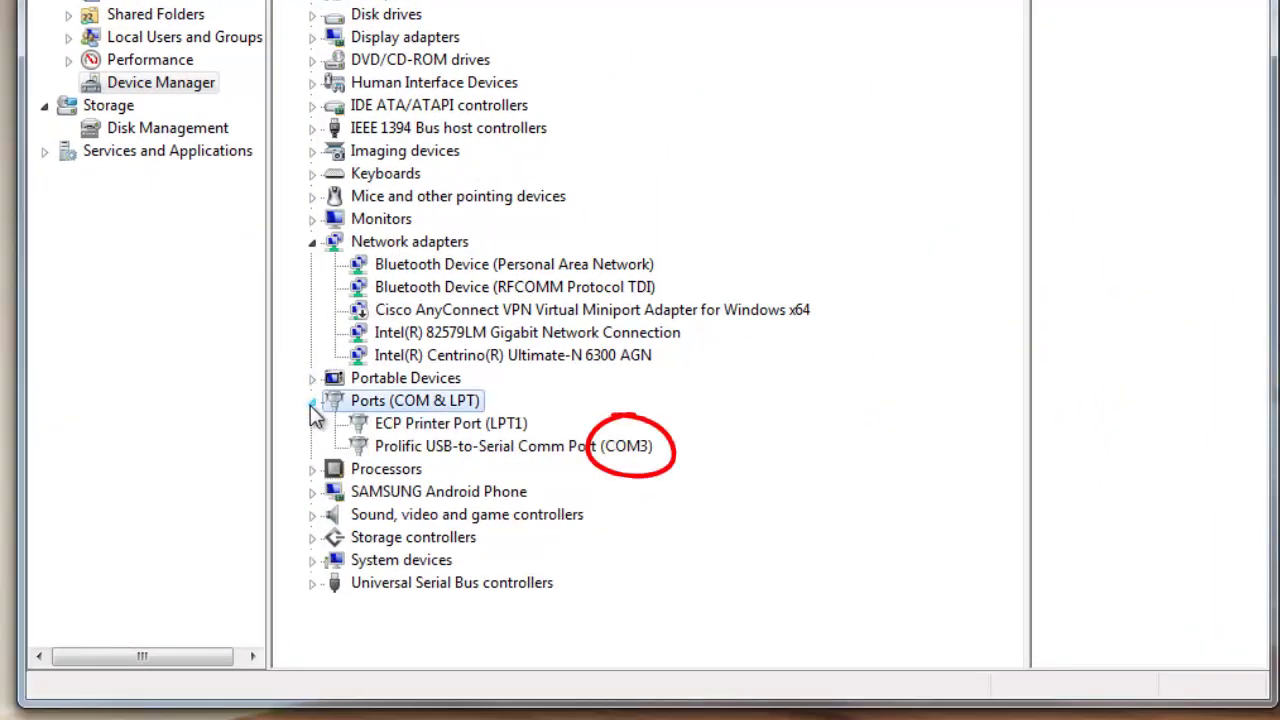
{"action": "left_click", "coordinate": [379, 449]}
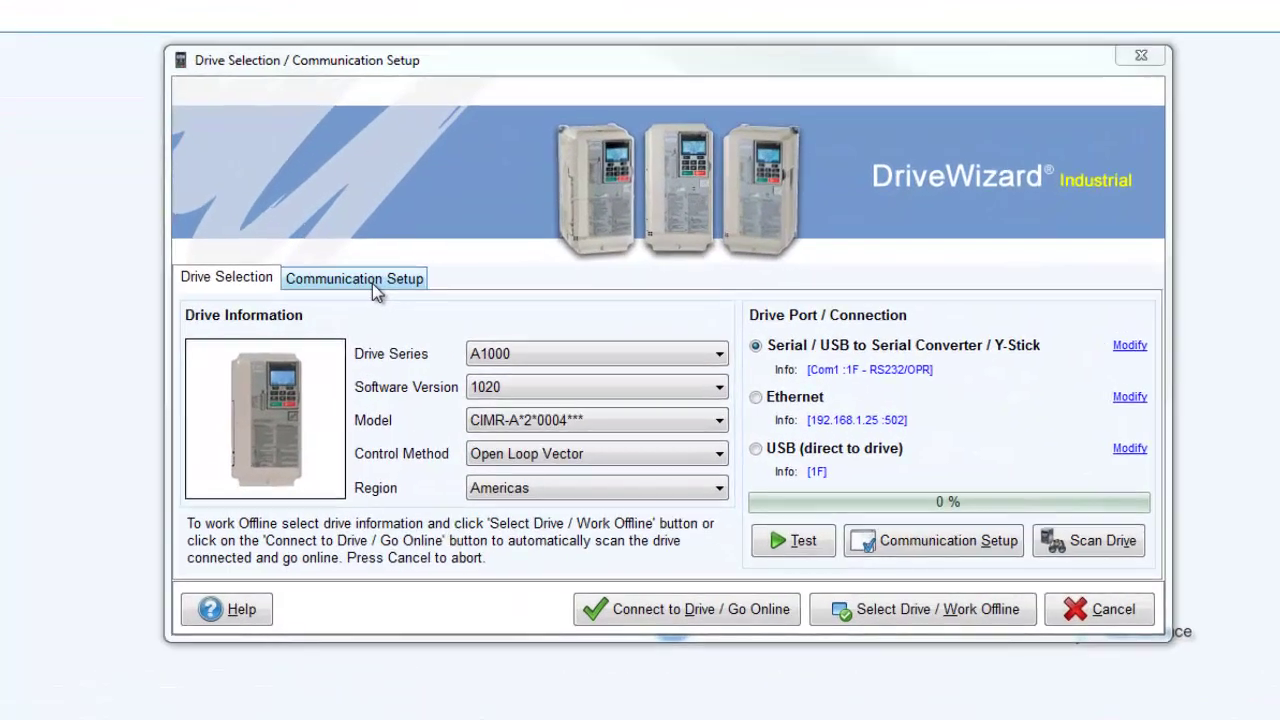
Set the serial Communications Port to Com3, after trying Com4 and Com5, and return to Drive Selection.
{"action": "left_click", "coordinate": [444, 319]}
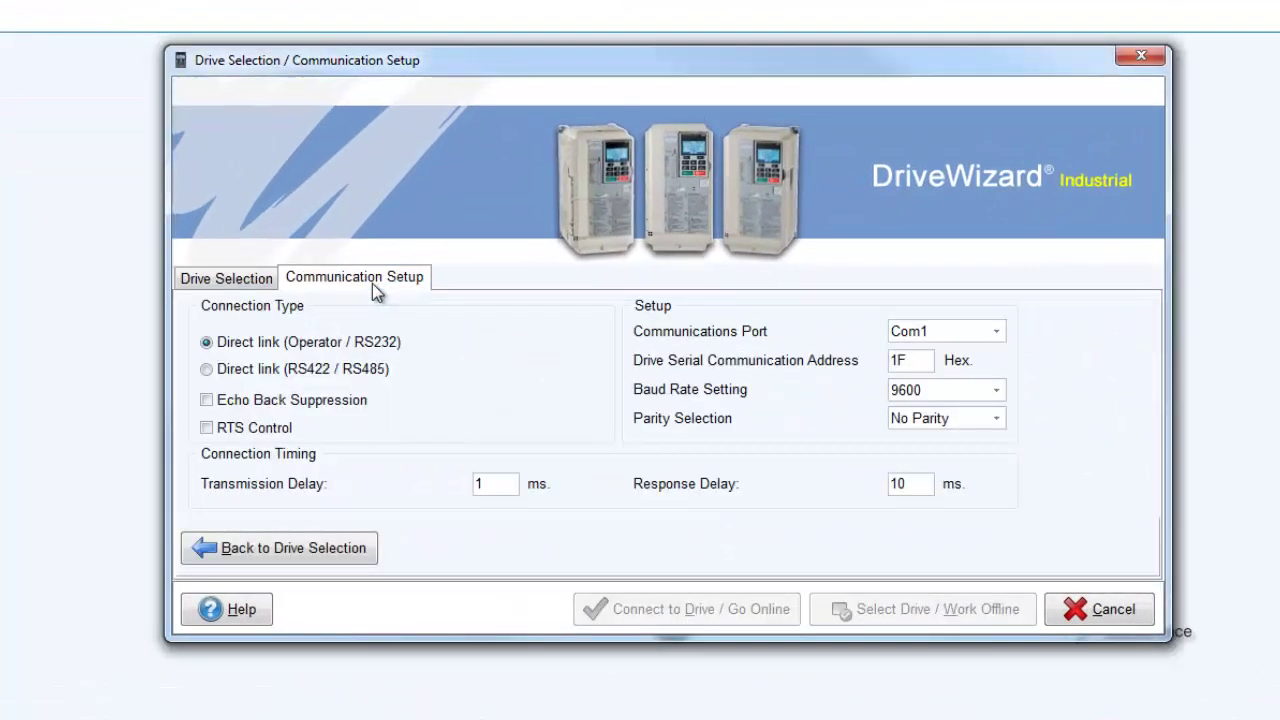
{"action": "left_click", "coordinate": [943, 332]}
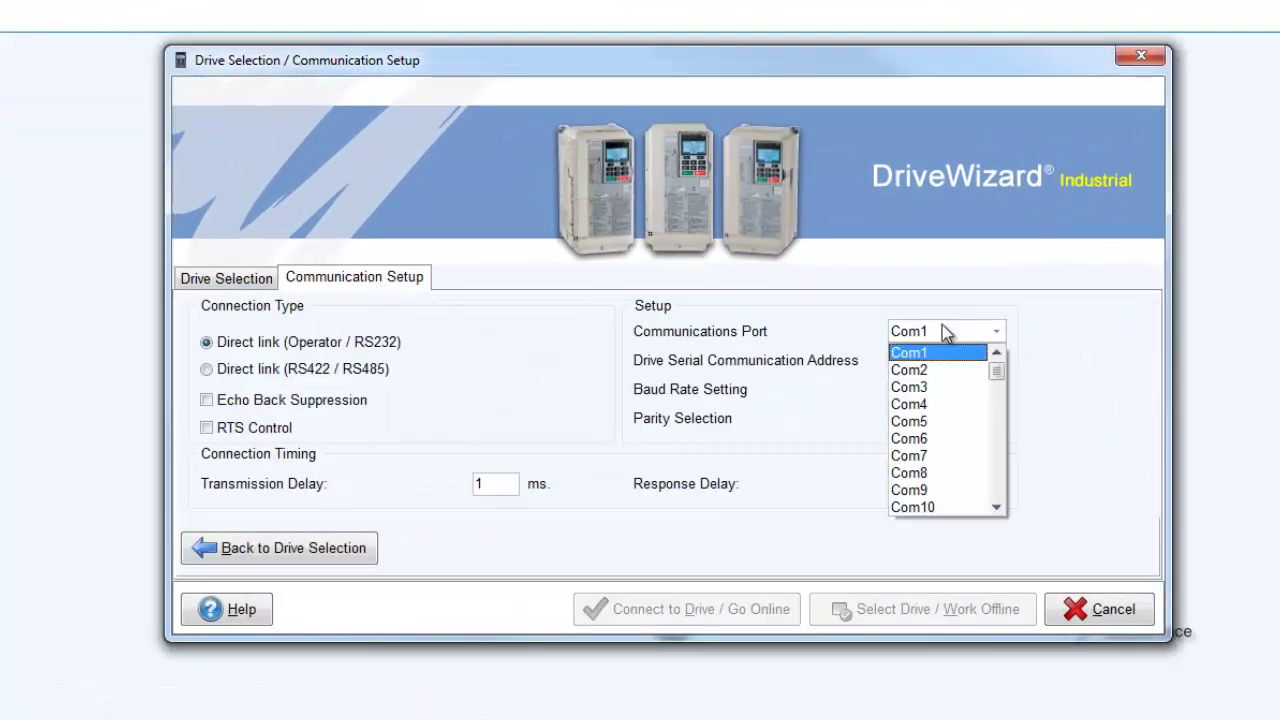
{"action": "left_click", "coordinate": [938, 399]}
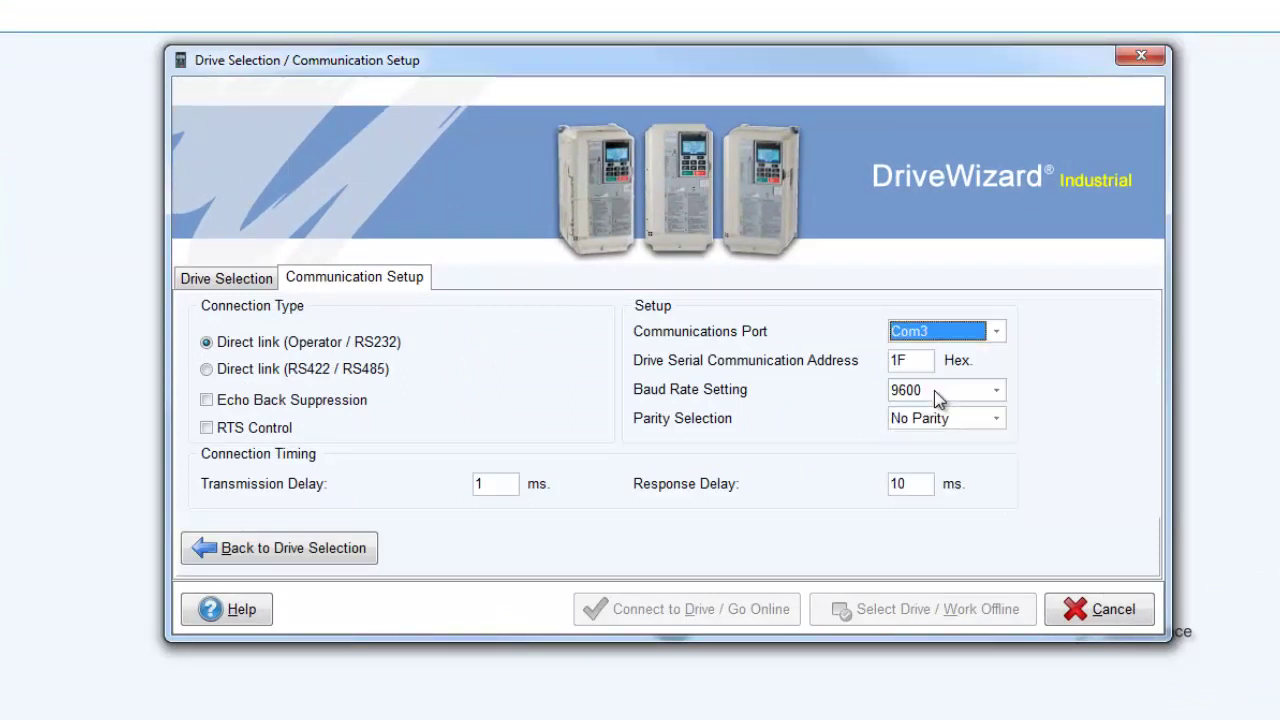
{"action": "left_click", "coordinate": [964, 334]}
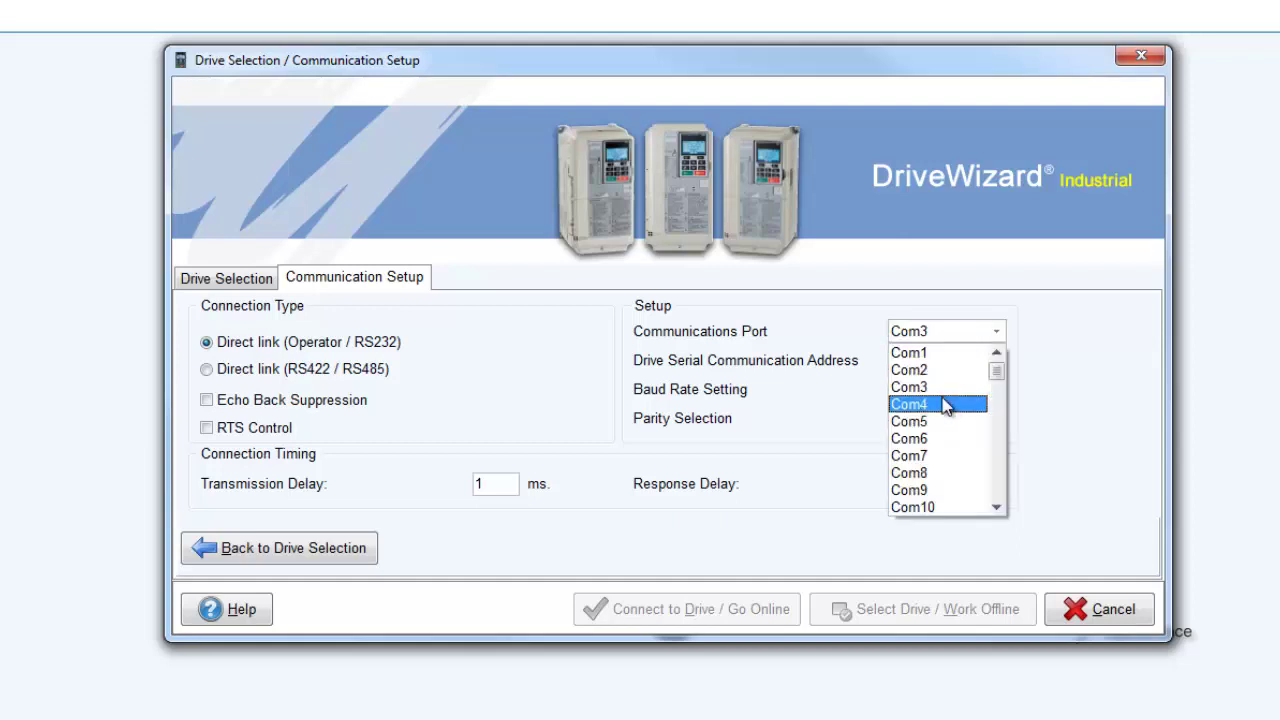
{"action": "left_click", "coordinate": [948, 404]}
{"action": "left_click", "coordinate": [960, 340]}
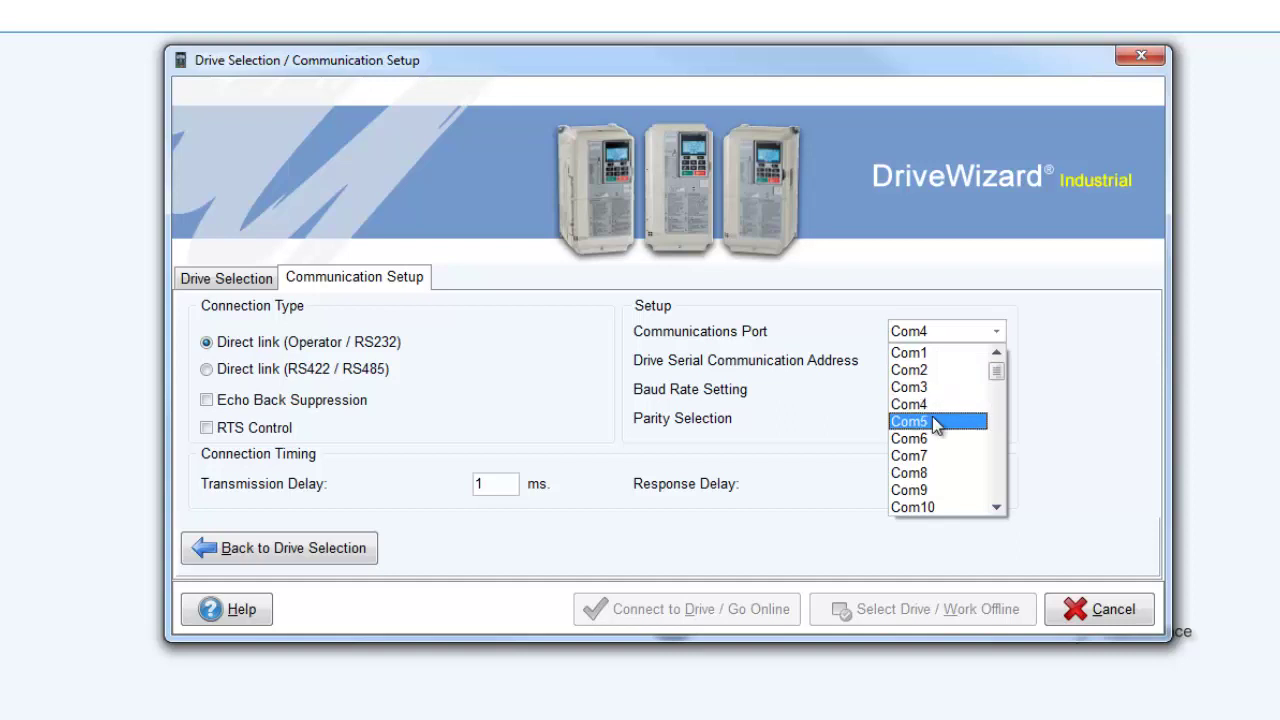
{"action": "left_click", "coordinate": [935, 421]}
{"action": "left_click", "coordinate": [958, 336]}
{"action": "left_click", "coordinate": [926, 390]}
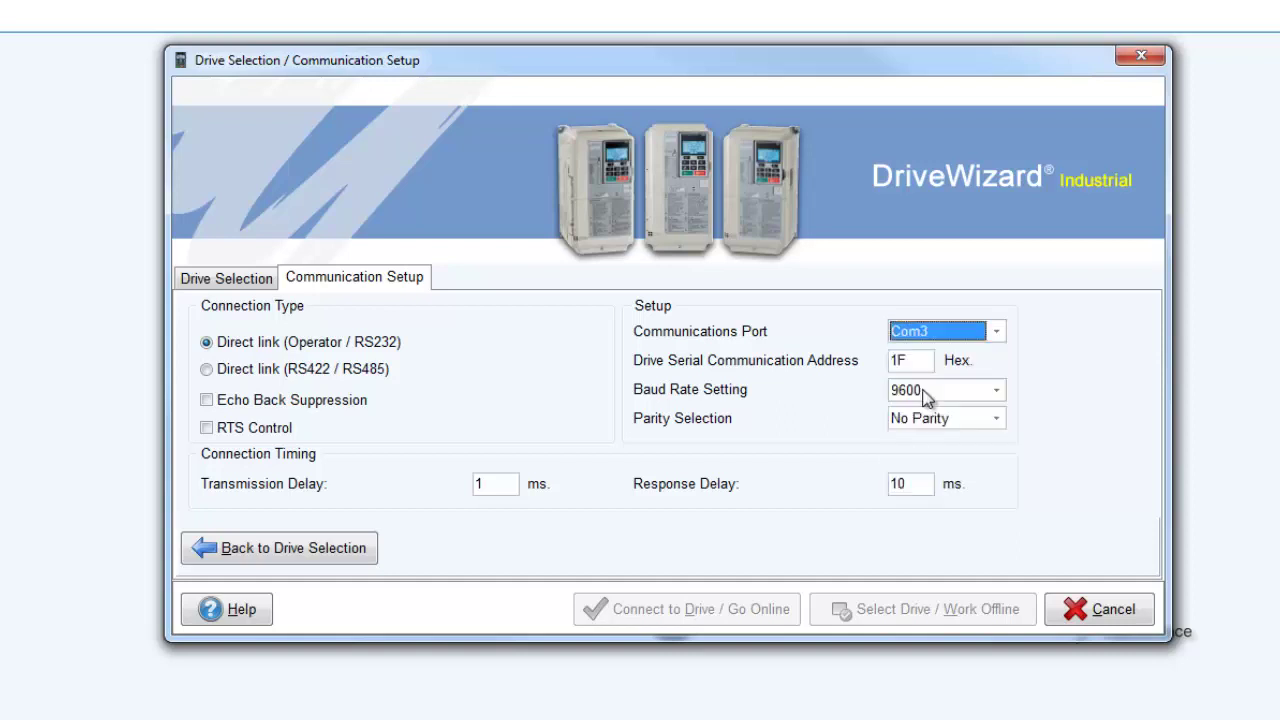
{"action": "left_click", "coordinate": [232, 284]}
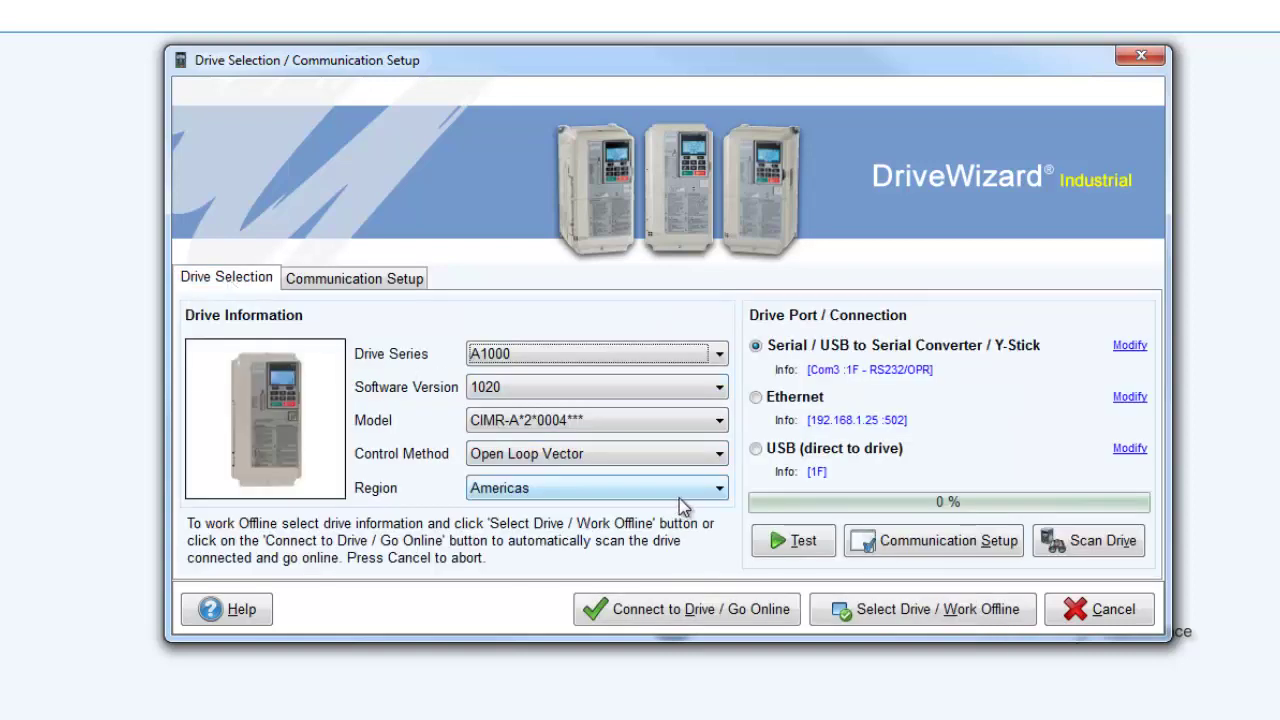
Test the serial connection to the A1000 drive.
{"action": "left_click", "coordinate": [785, 553]}
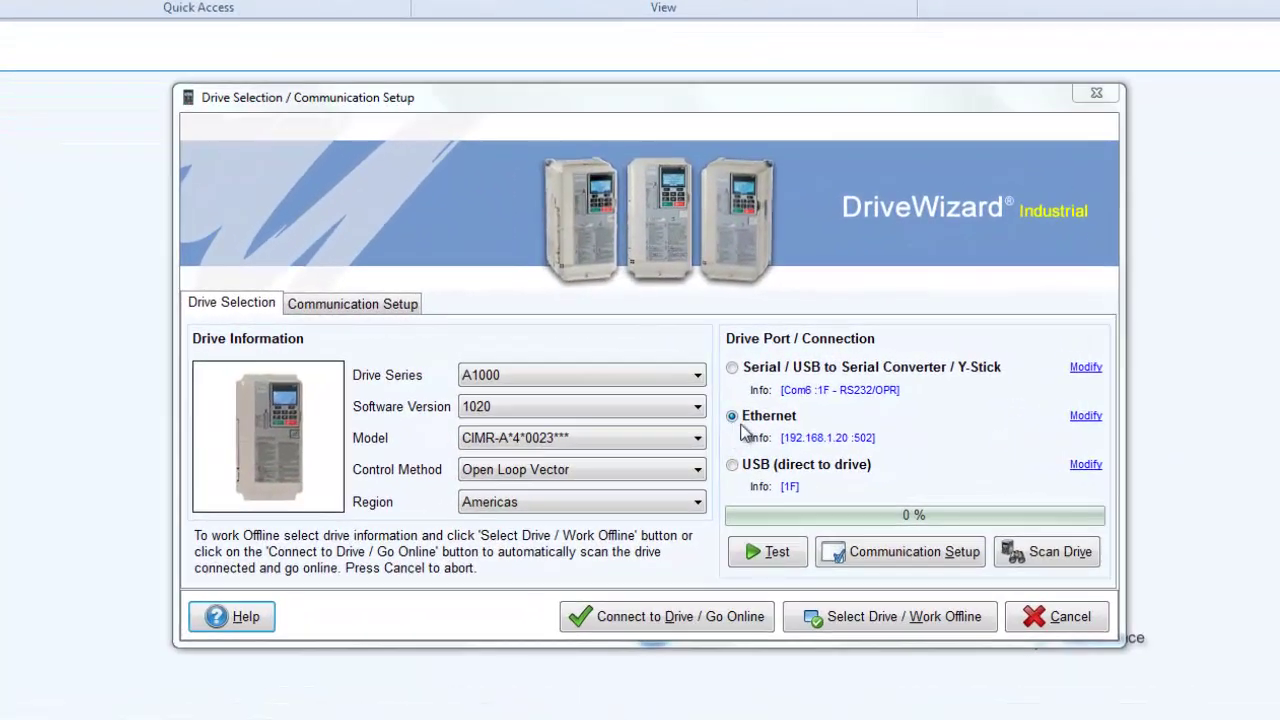
Open the Network Configurator and select drive CIMR-AU4A0023 at 192.168.1.20.
{"action": "left_click", "coordinate": [806, 438]}
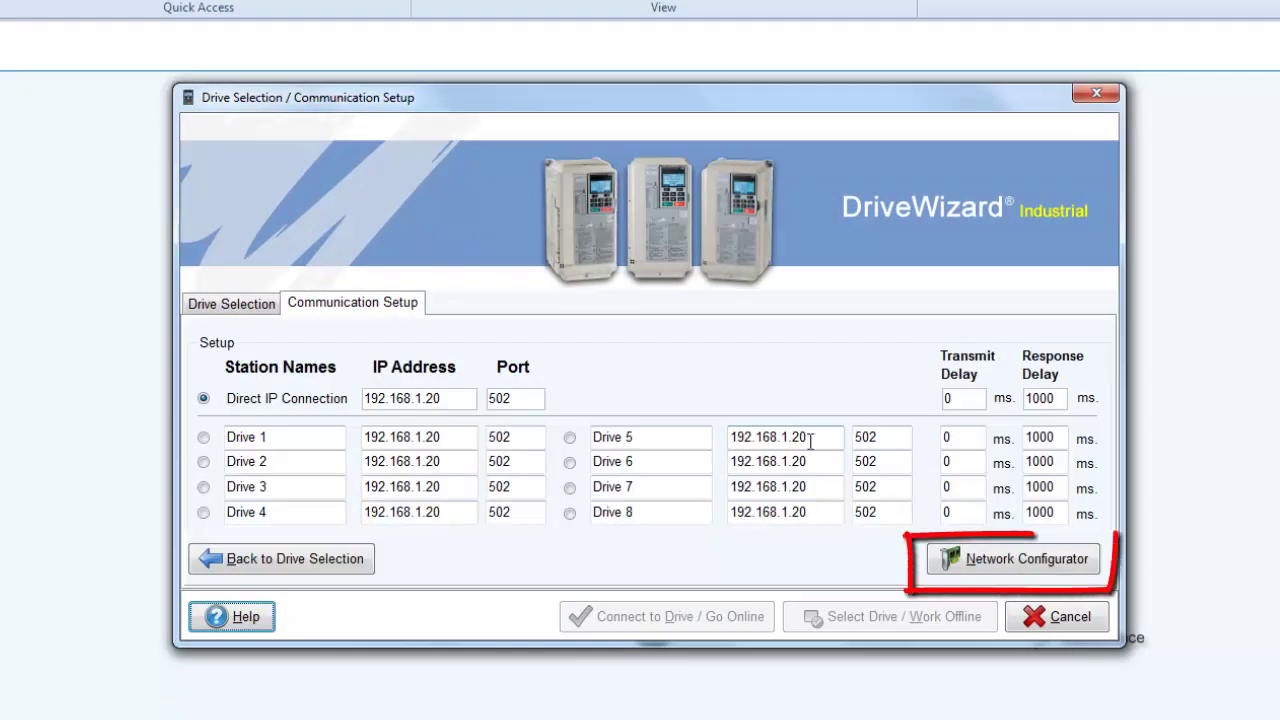
{"action": "left_click", "coordinate": [947, 560]}
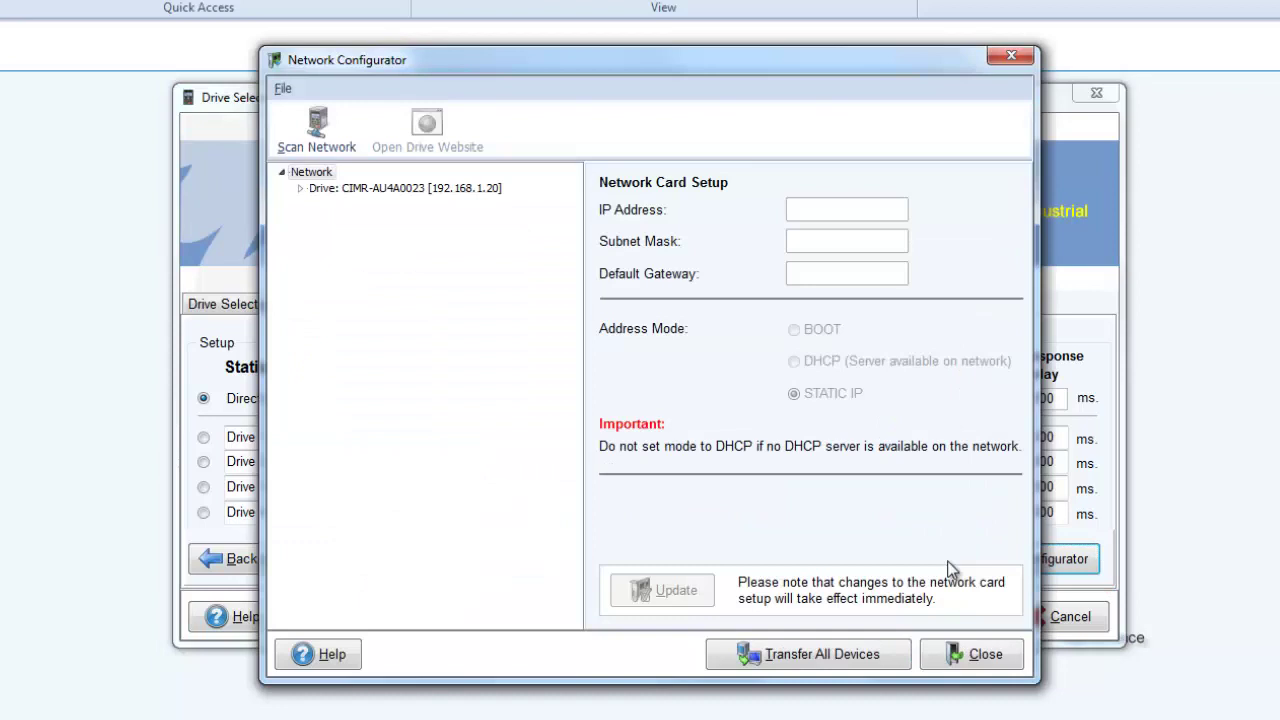
{"action": "left_click", "coordinate": [488, 190]}
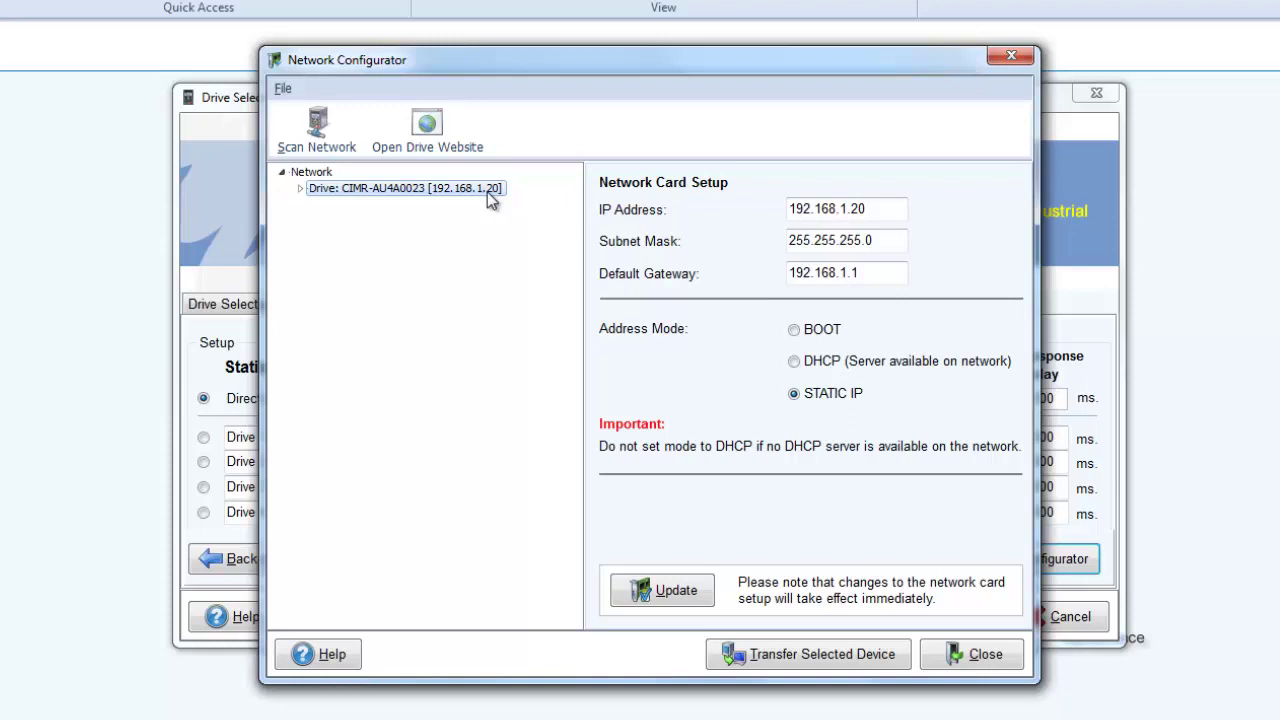
Rescan the network and change the drive's IP address from 192.168.1.20 to 192.168.1.25.
{"action": "left_click", "coordinate": [318, 135]}
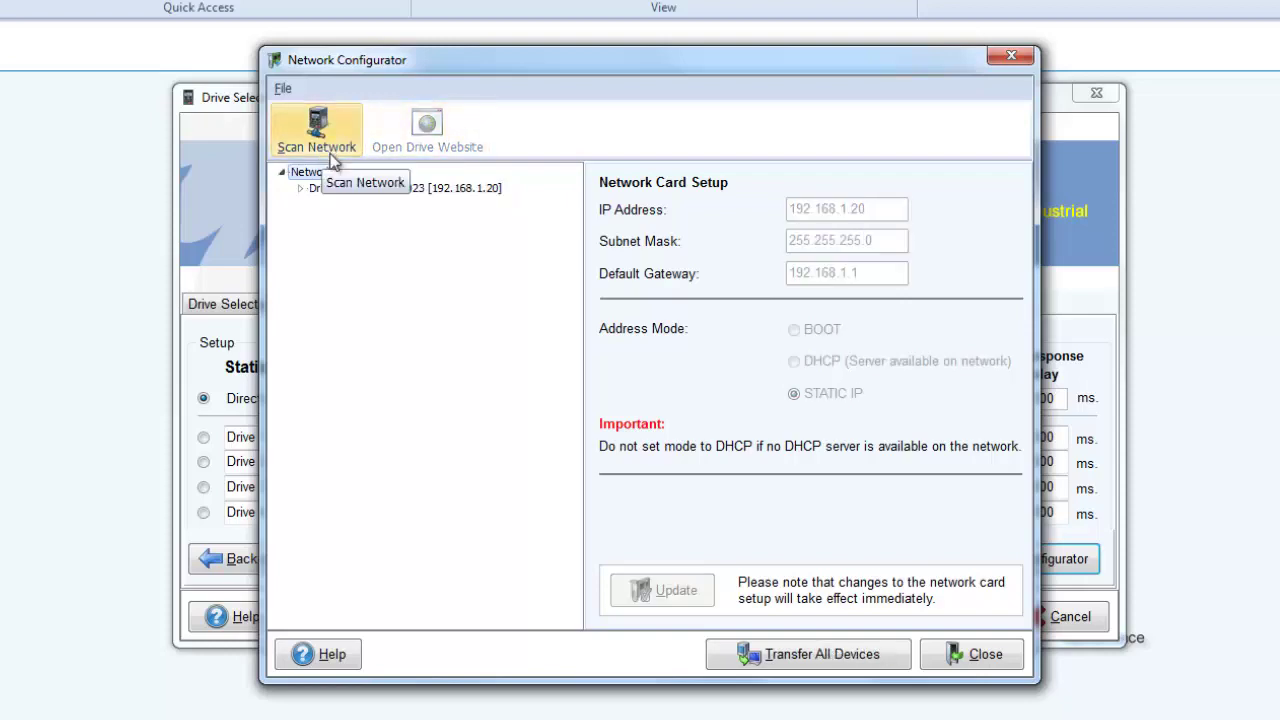
{"action": "left_click", "coordinate": [499, 189]}
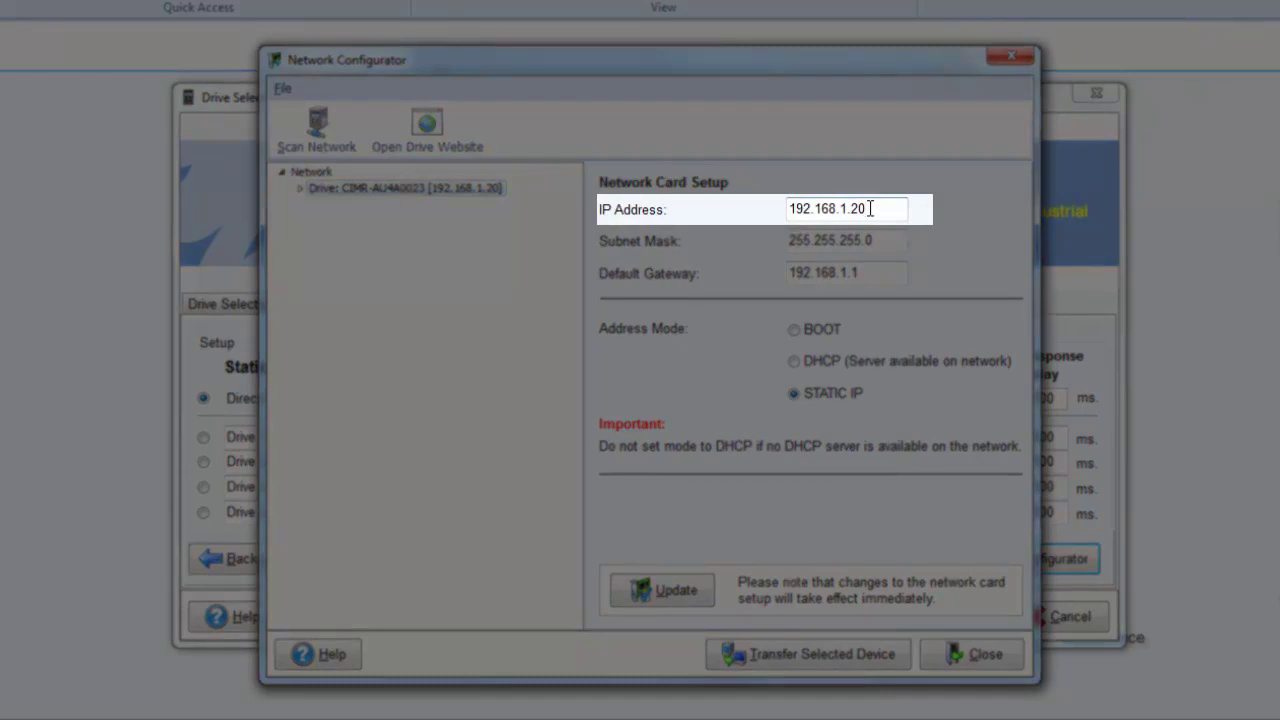
{"action": "key", "text": "BackSpace"}
{"action": "type", "text": "5"}
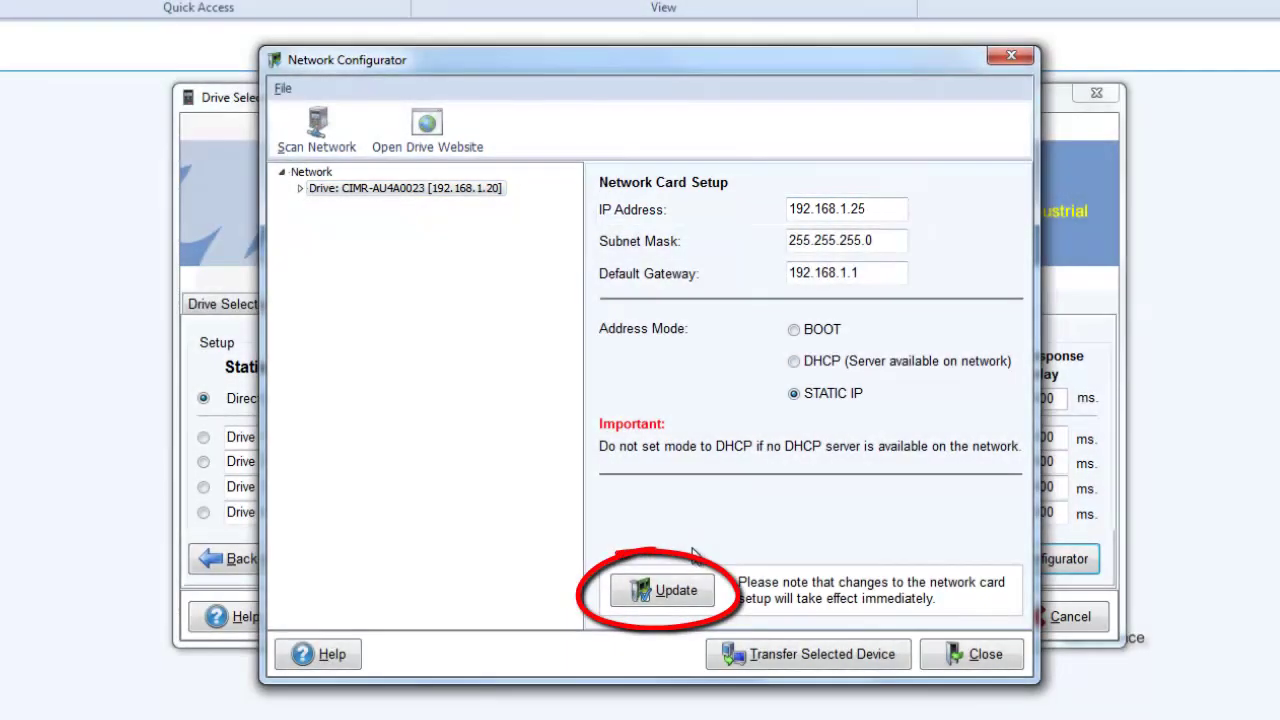
{"action": "left_click", "coordinate": [677, 592]}
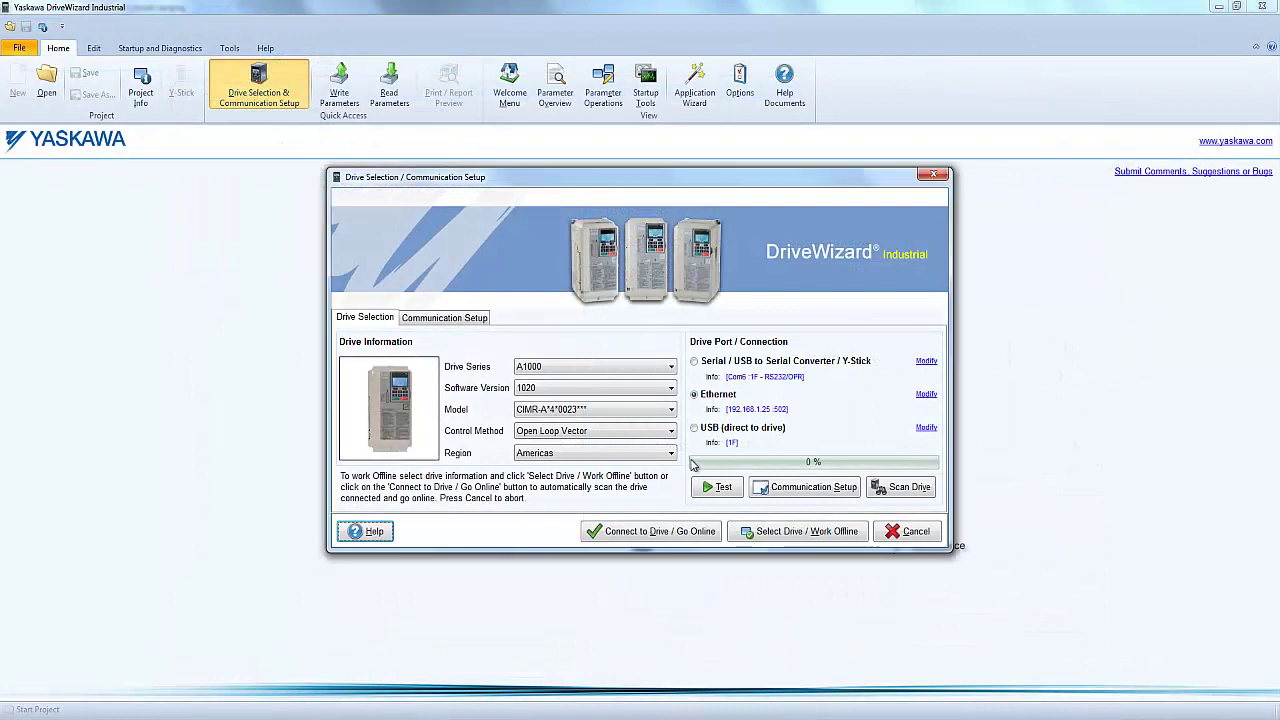
Test the Ethernet connection to the drive at 192.168.1.25.
{"action": "left_click", "coordinate": [702, 487]}
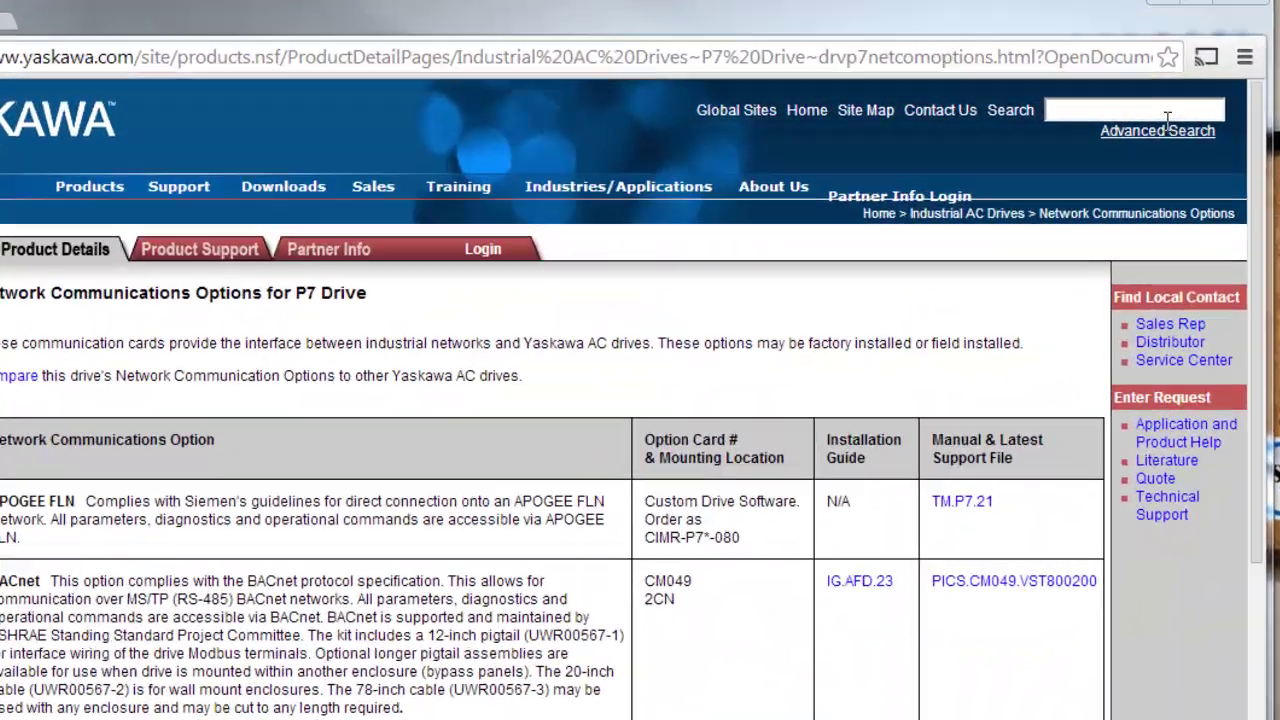
Search Yaskawa.com for sp1824_001 and open the USB 32 and 64 Bit Driver result.
{"action": "left_click", "coordinate": [1167, 116]}
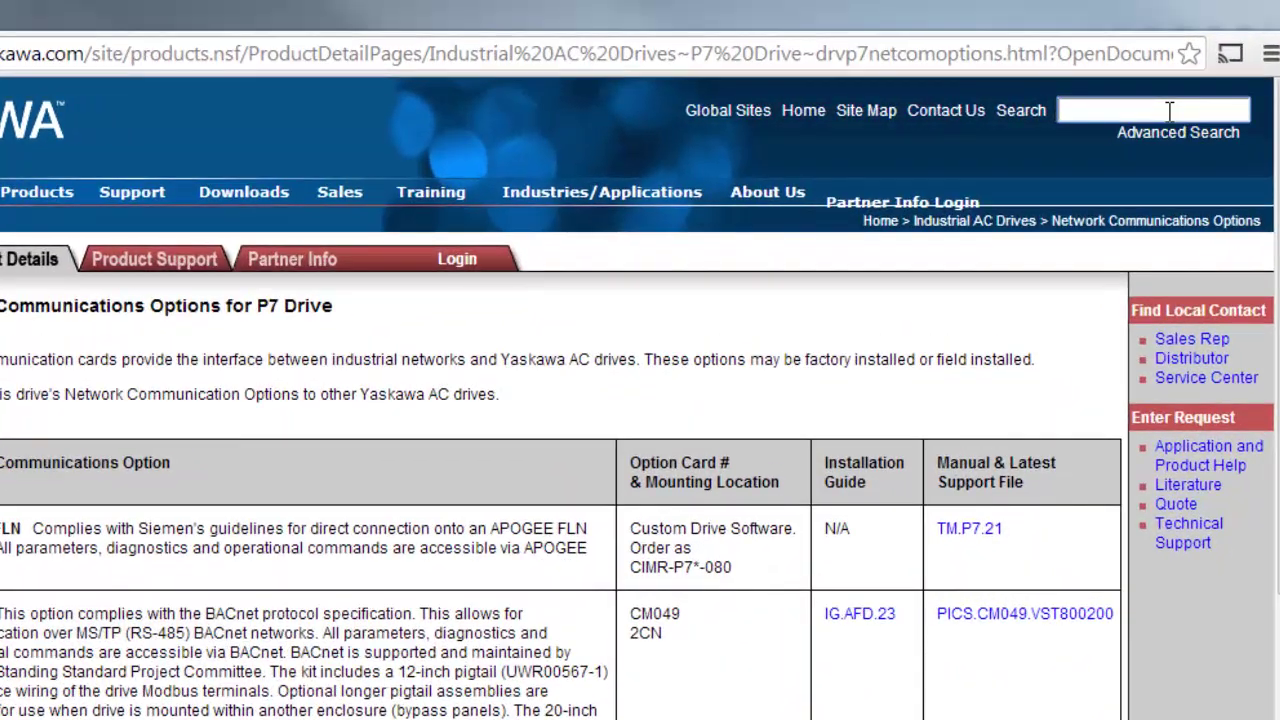
{"action": "type", "text": "sp1"}
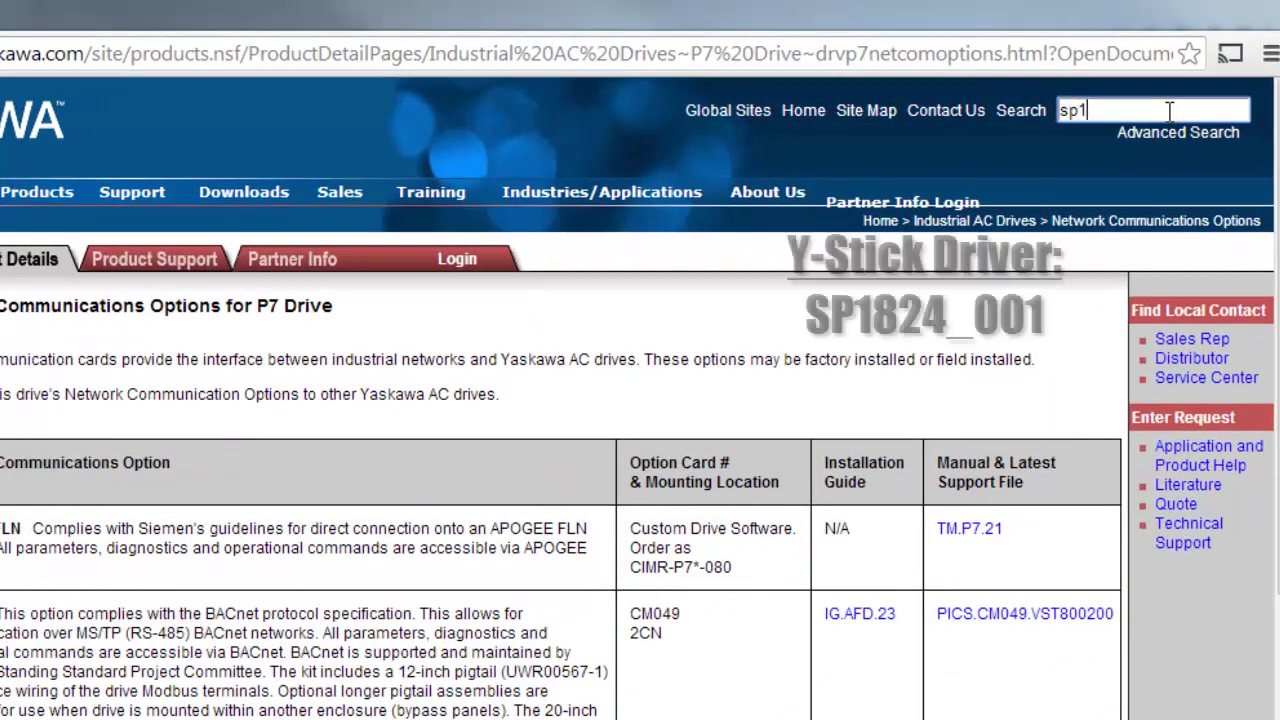
{"action": "type", "text": "824_00"}
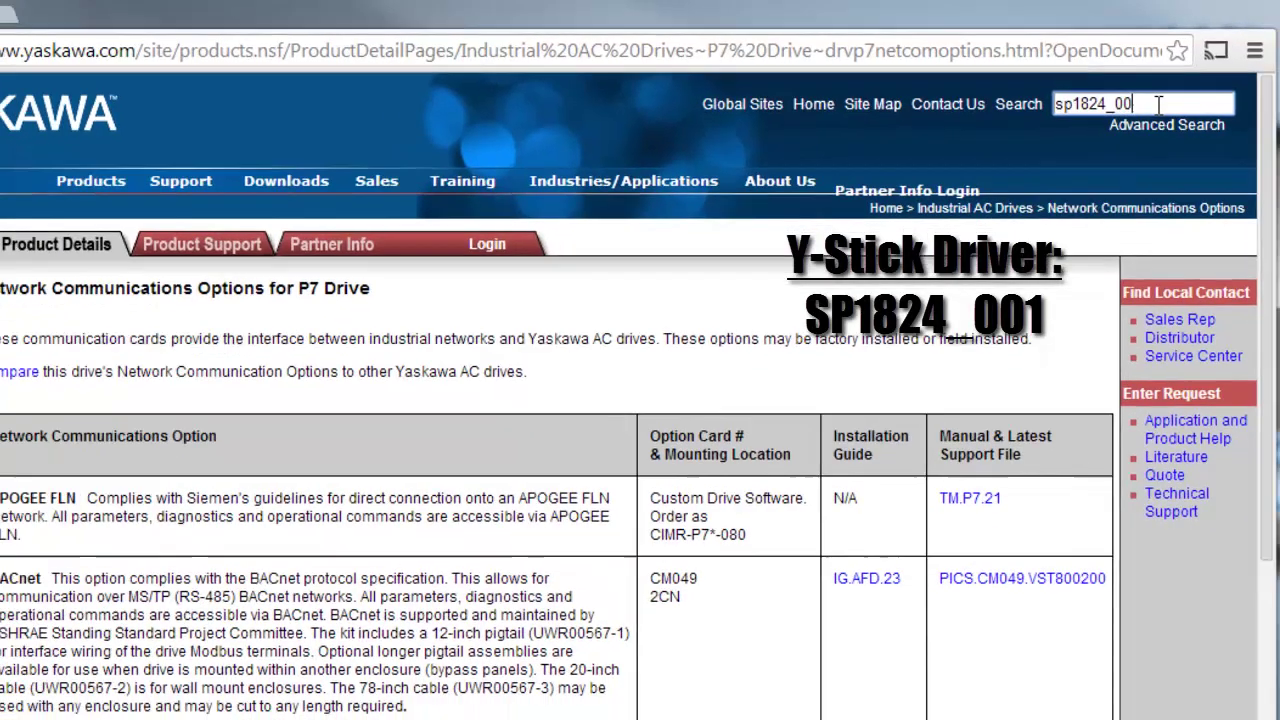
{"action": "type", "text": "1"}
{"action": "key", "text": "Return"}
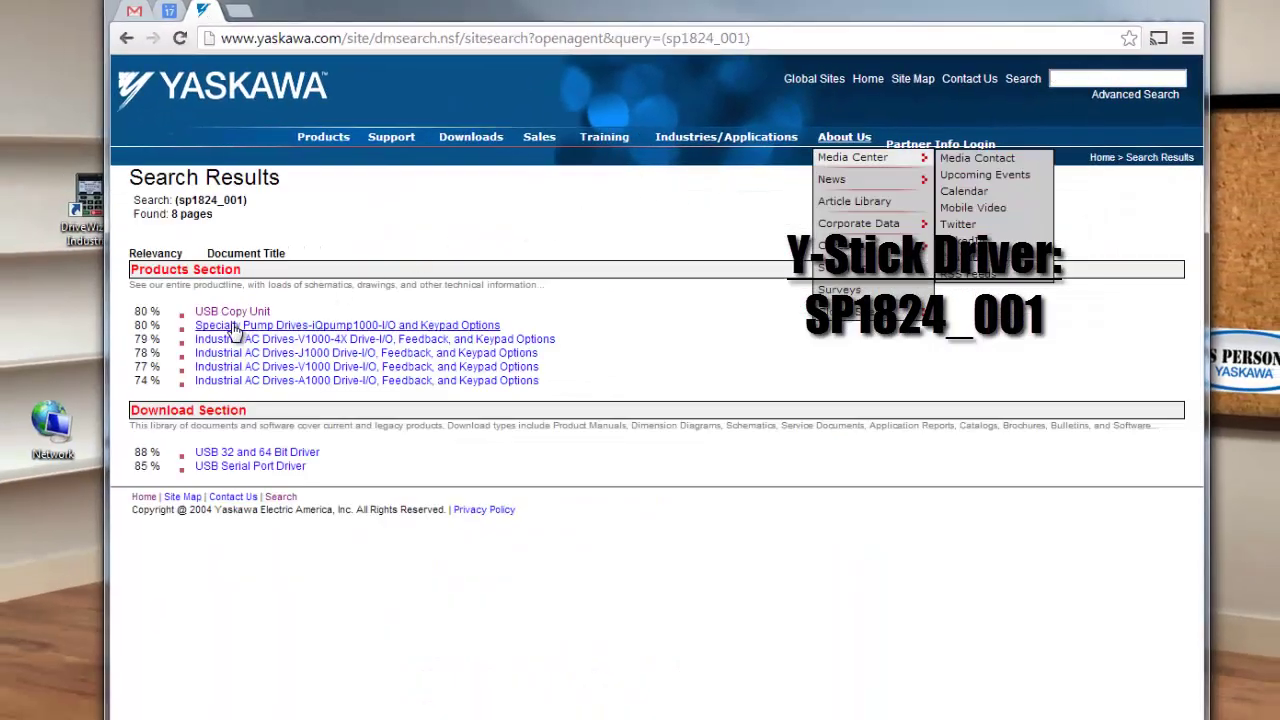
{"action": "left_click", "coordinate": [225, 458]}
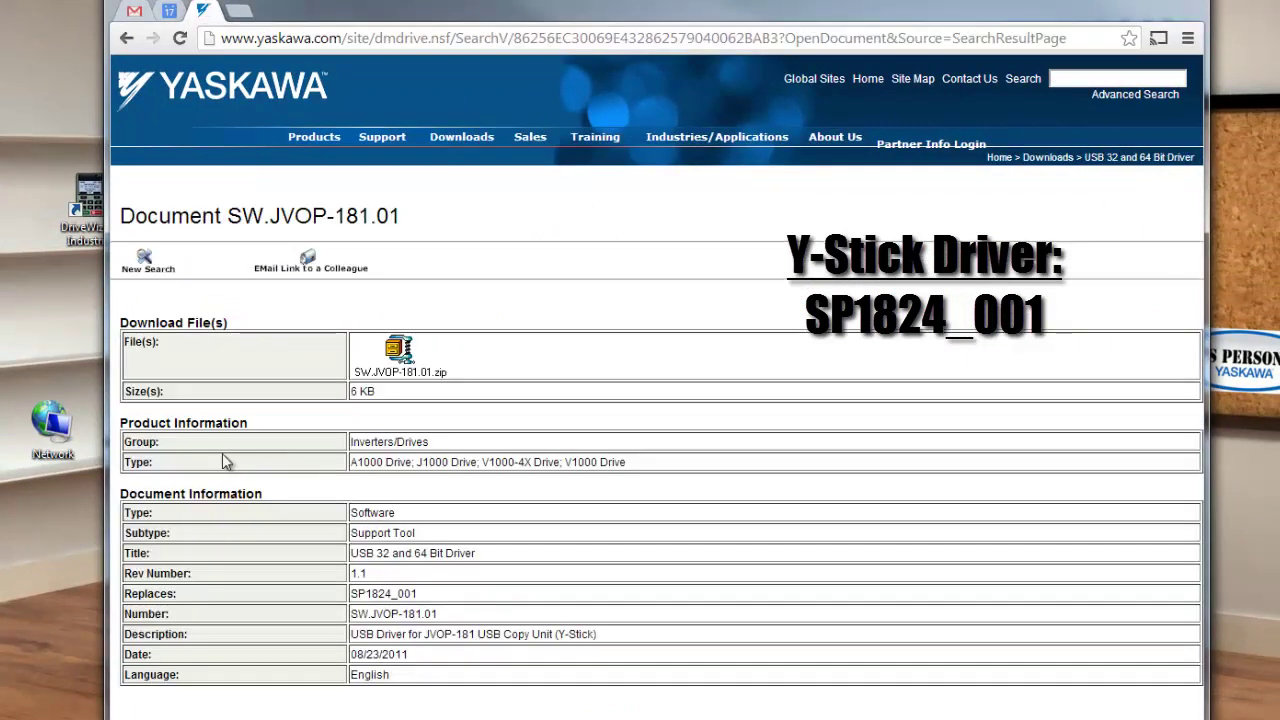